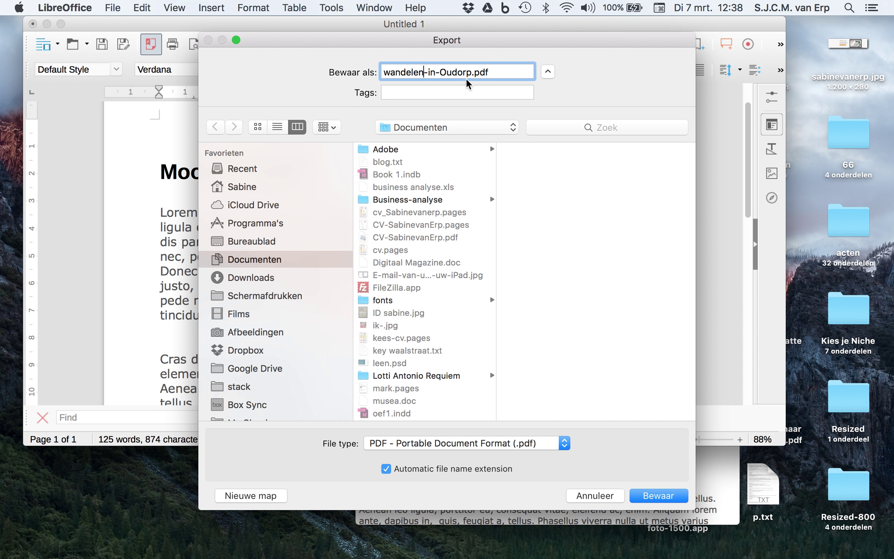
Save the PDF export wandelen-in-Oudorp.pdf to the Bureaublad folder and quit LibreOffice without saving the Untitled 1 document
{"action": "left_click", "coordinate": [242, 243]}
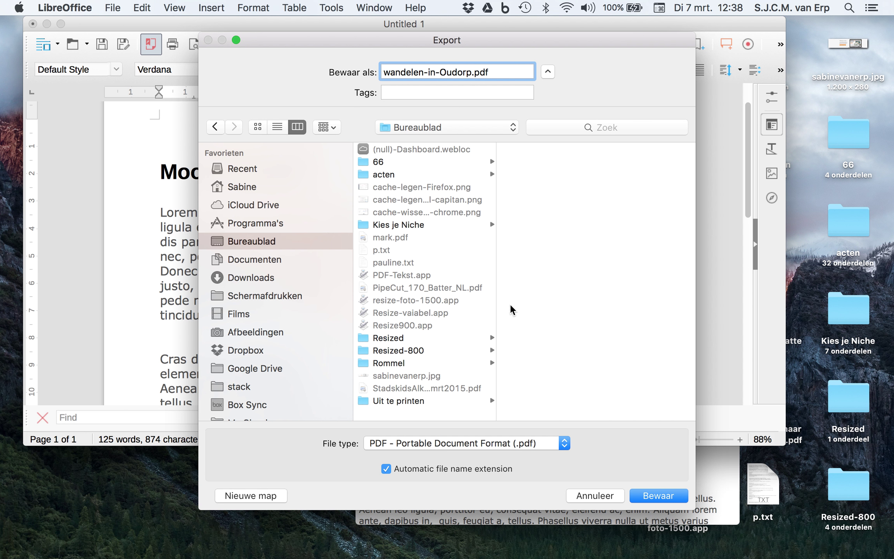
{"action": "left_click", "coordinate": [669, 496]}
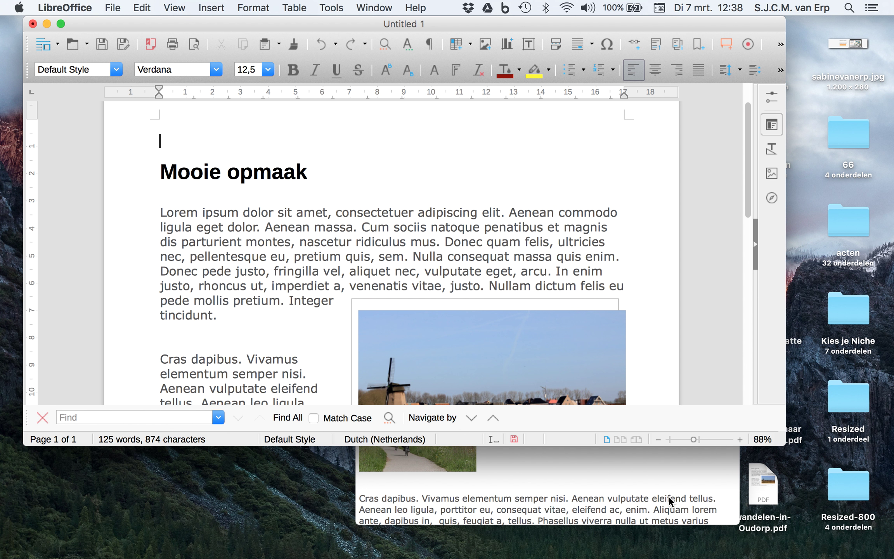
{"action": "left_click", "coordinate": [605, 152]}
{"action": "key", "text": "super+q"}
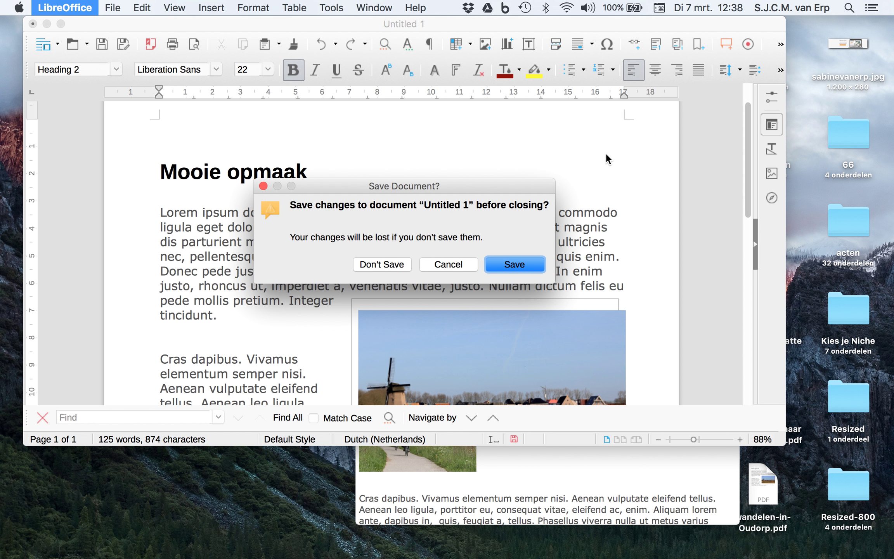
{"action": "left_click", "coordinate": [392, 266]}
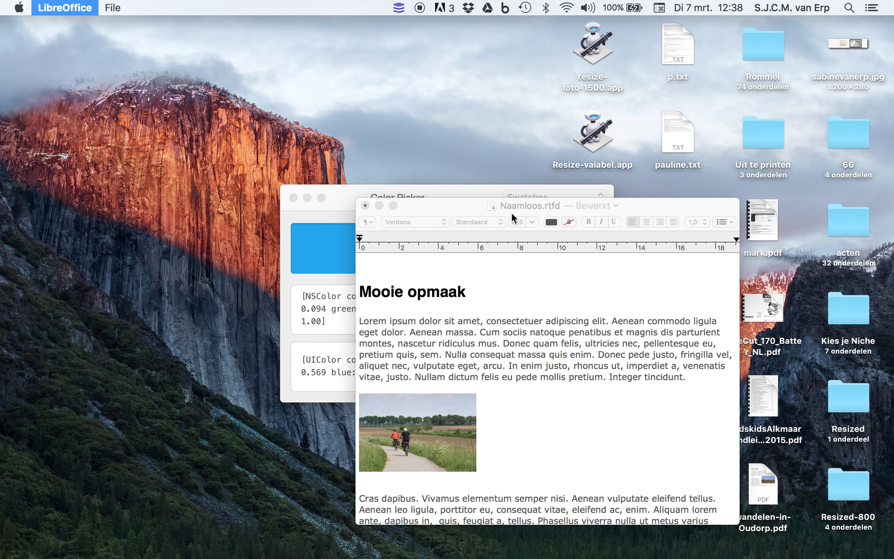
Move the Naamloos.rtfd window aside and view a quick preview of wandelen-in-Oudorp.pdf on the desktop
{"action": "left_click", "coordinate": [427, 203]}
{"action": "left_click_drag", "start_coordinate": [432, 209], "coordinate": [182, 234]}
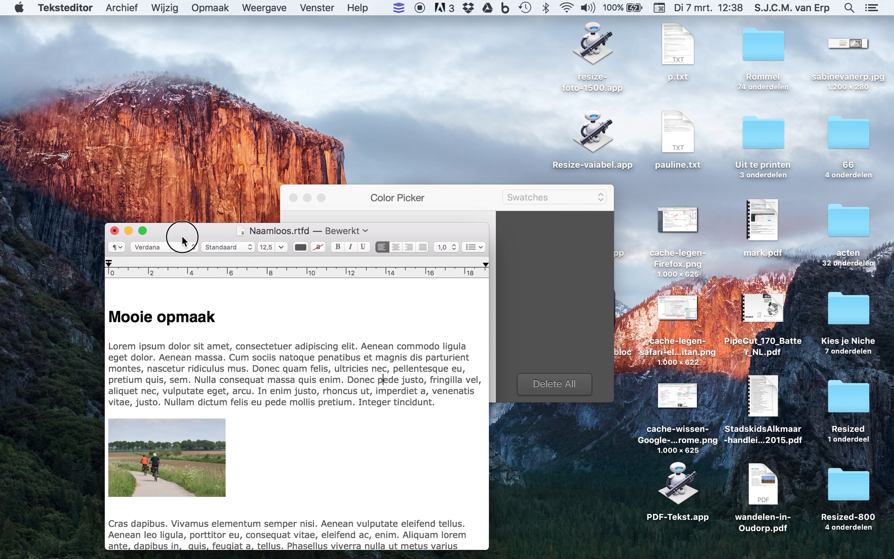
{"action": "left_click", "coordinate": [553, 492]}
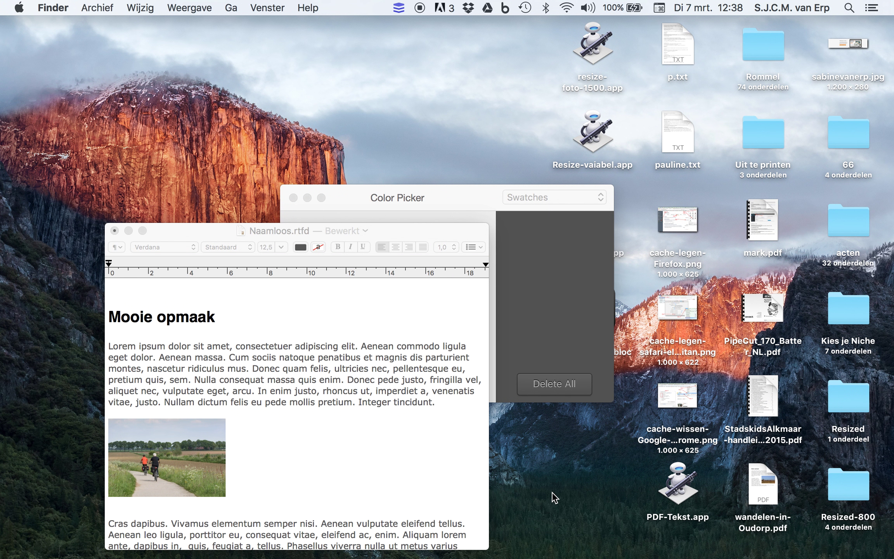
{"action": "left_click", "coordinate": [758, 486]}
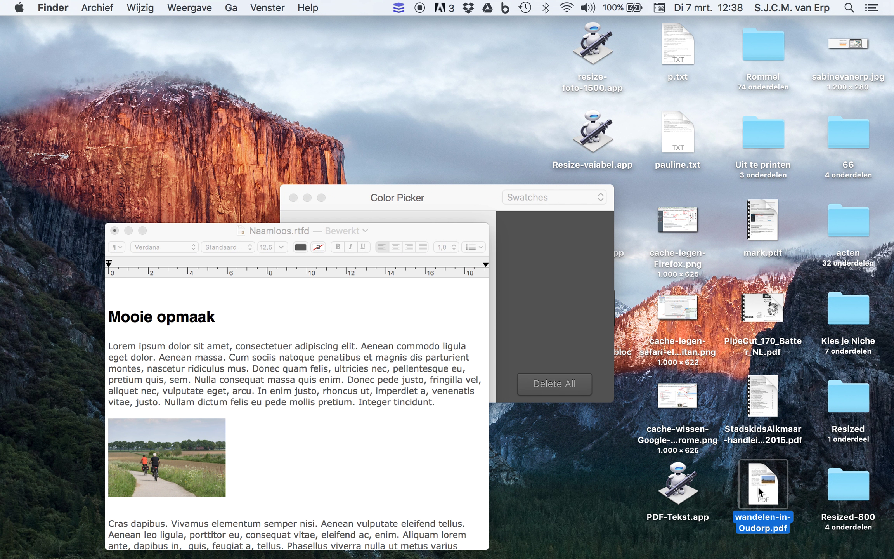
{"action": "key", "text": "space"}
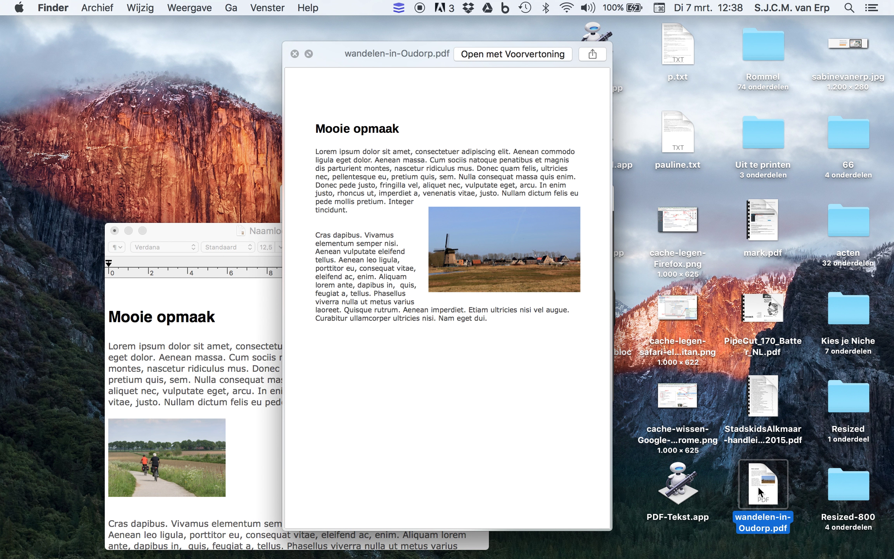
{"action": "key", "text": "space"}
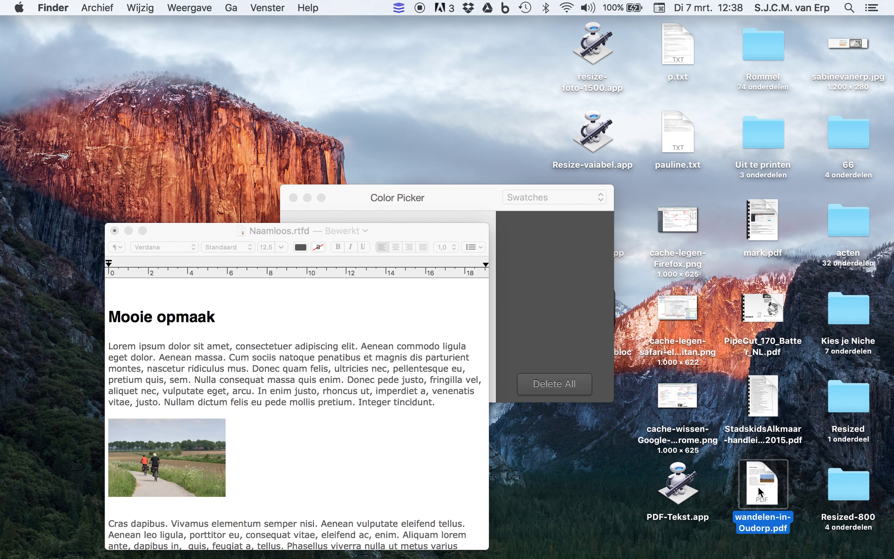
Switch to Safari, enter the demo site's WordPress admin and open the Media Library
{"action": "mouse_move", "coordinate": [374, 553]}
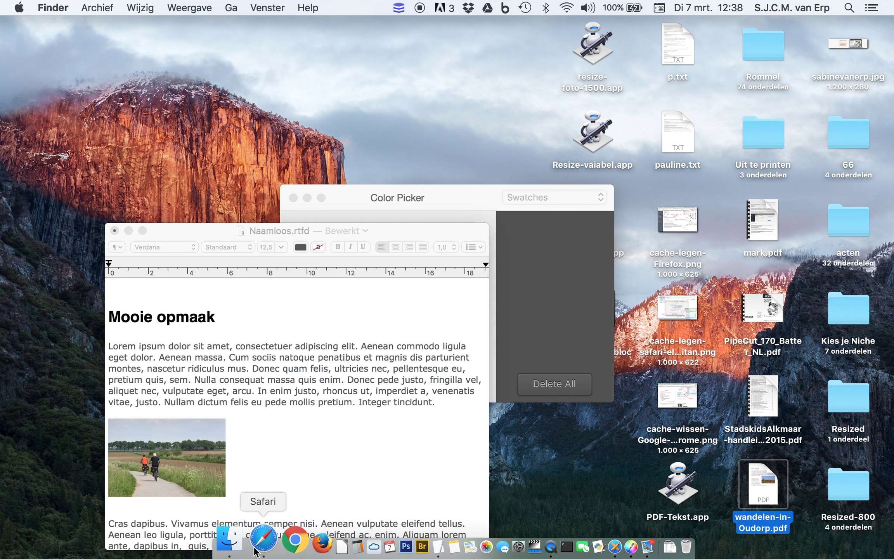
{"action": "left_click", "coordinate": [260, 543]}
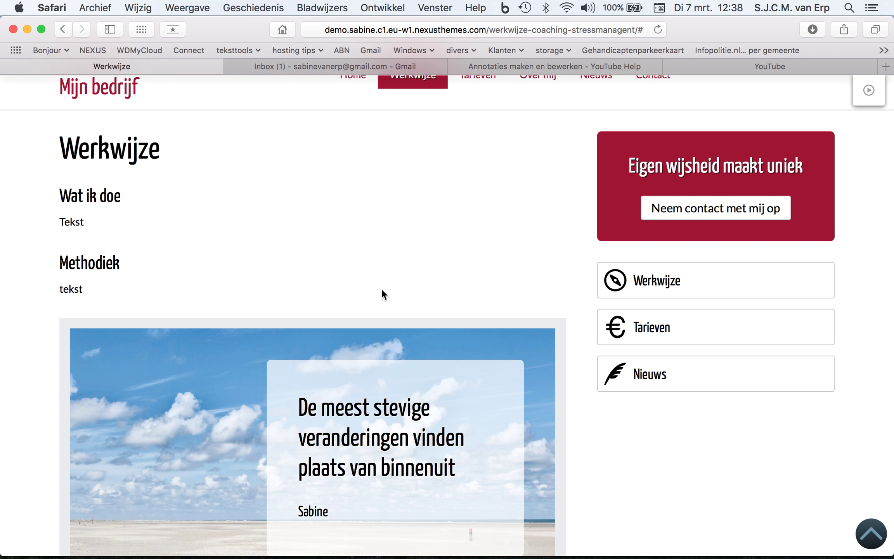
{"action": "scroll", "coordinate": [454, 280], "scroll_direction": "up", "scroll_amount": 2}
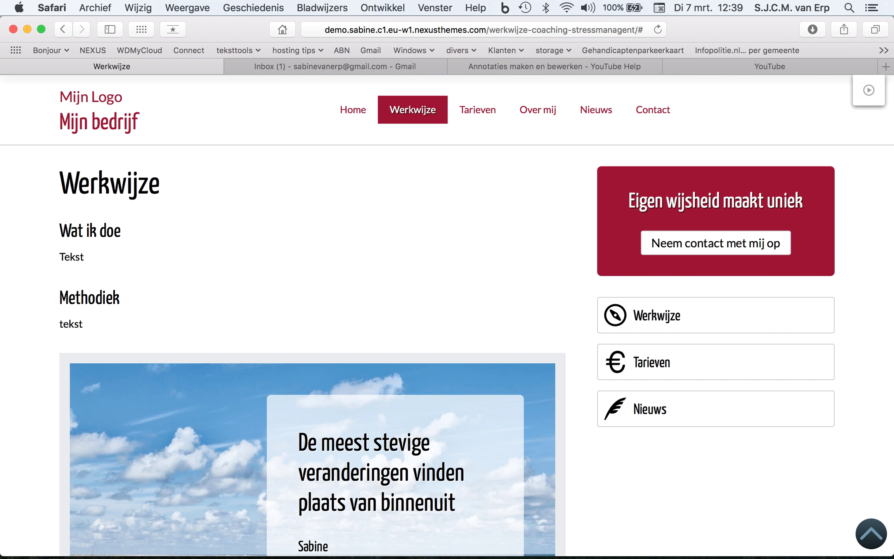
{"action": "mouse_move", "coordinate": [796, 97]}
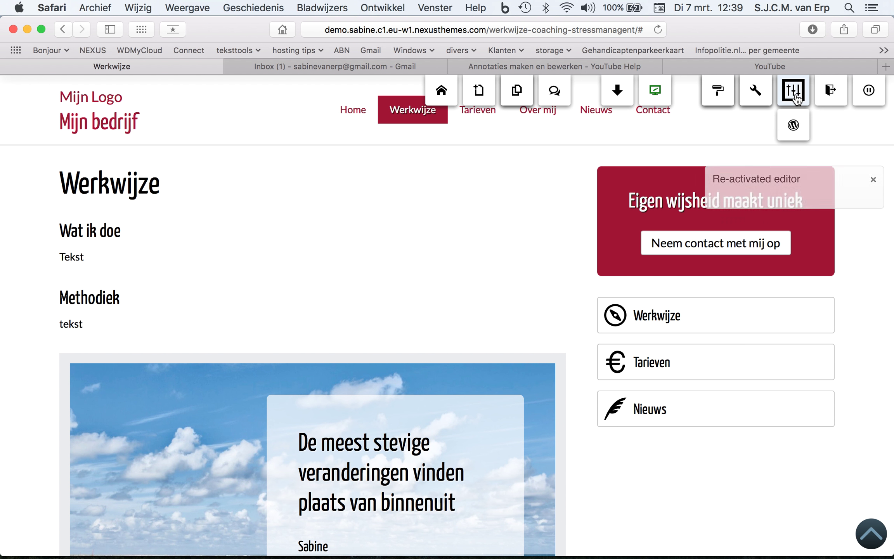
{"action": "left_click", "coordinate": [794, 126]}
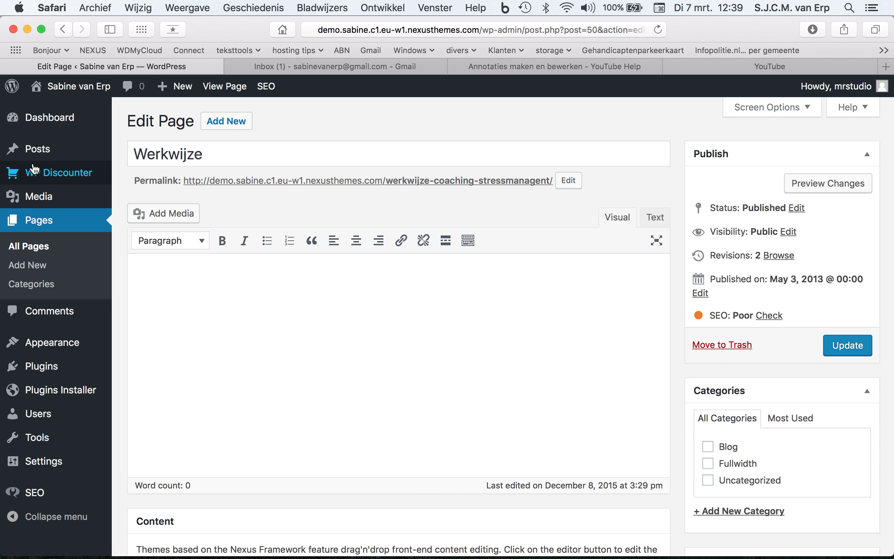
{"action": "mouse_move", "coordinate": [45, 203]}
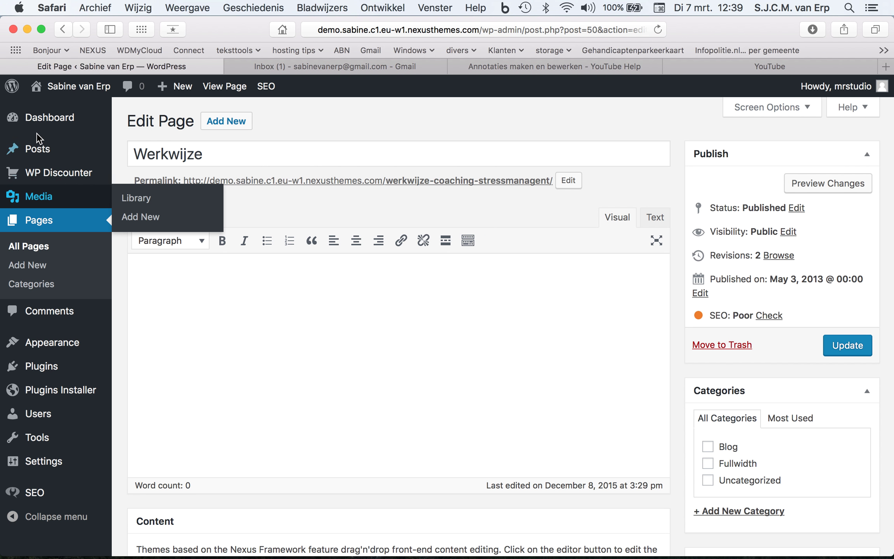
{"action": "mouse_move", "coordinate": [38, 157]}
{"action": "left_click", "coordinate": [45, 197]}
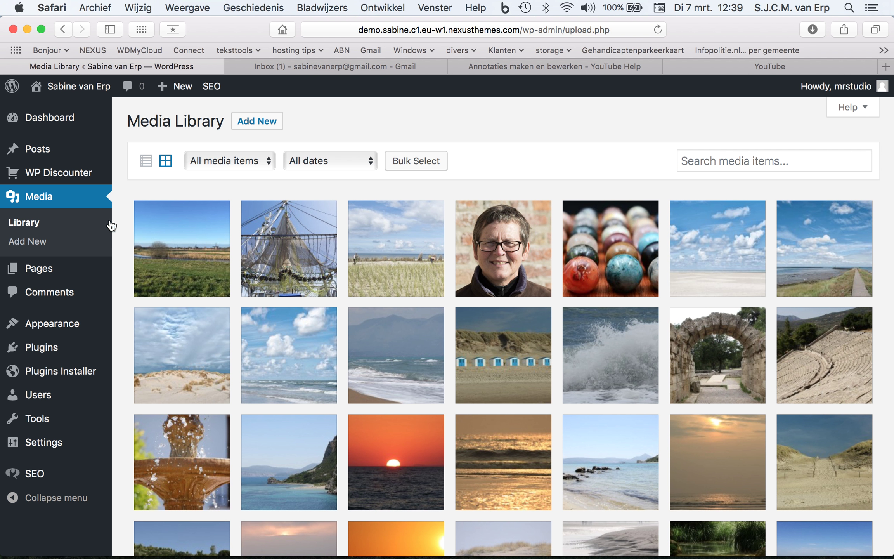
Upload wandelen-in-Oudorp.pdf from the Bureaublad folder to the Media Library
{"action": "left_click", "coordinate": [263, 126]}
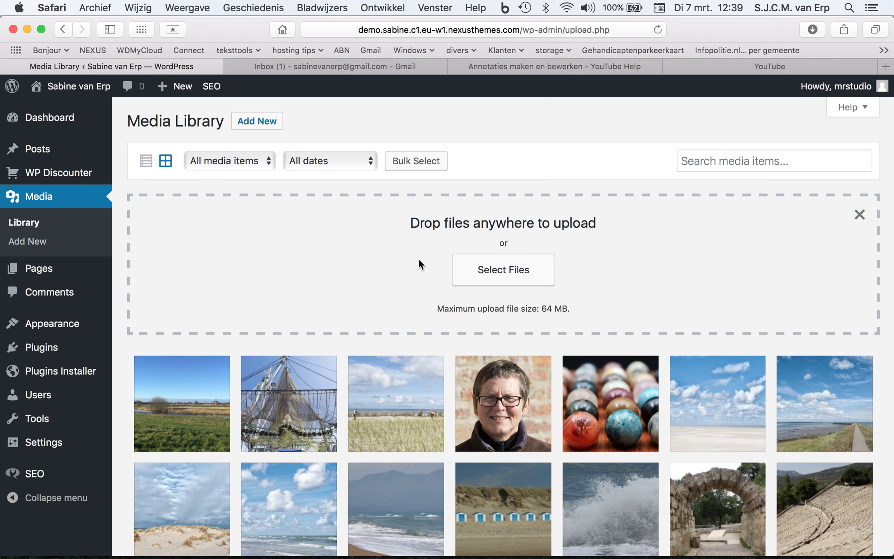
{"action": "left_click", "coordinate": [516, 276]}
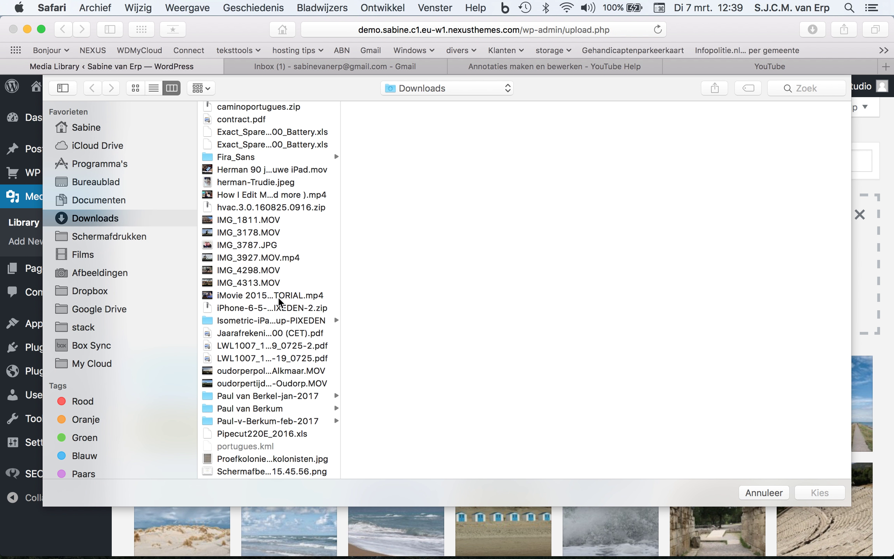
{"action": "left_click", "coordinate": [97, 182]}
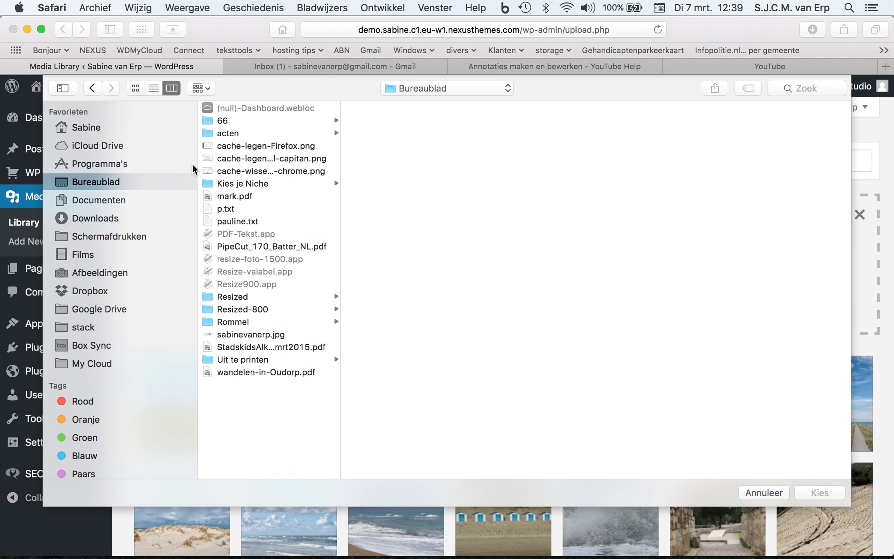
{"action": "left_click", "coordinate": [260, 373]}
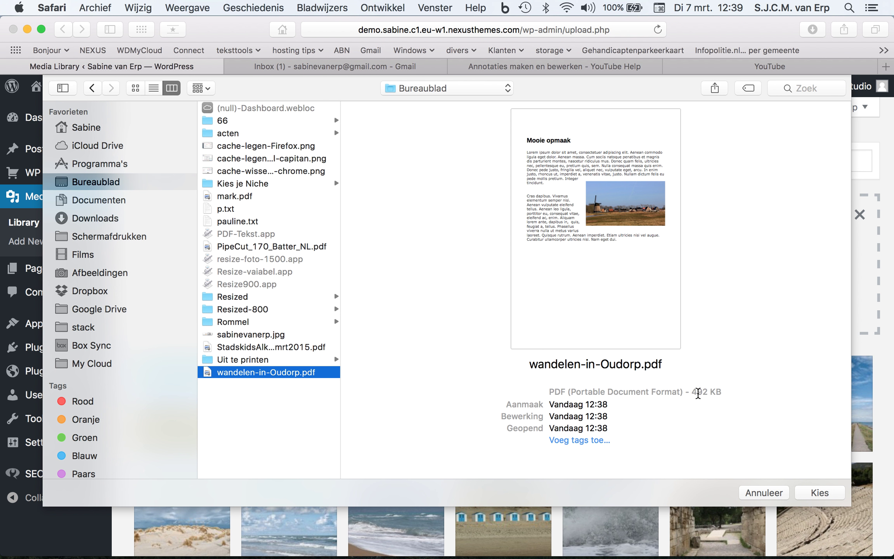
{"action": "left_click", "coordinate": [704, 390]}
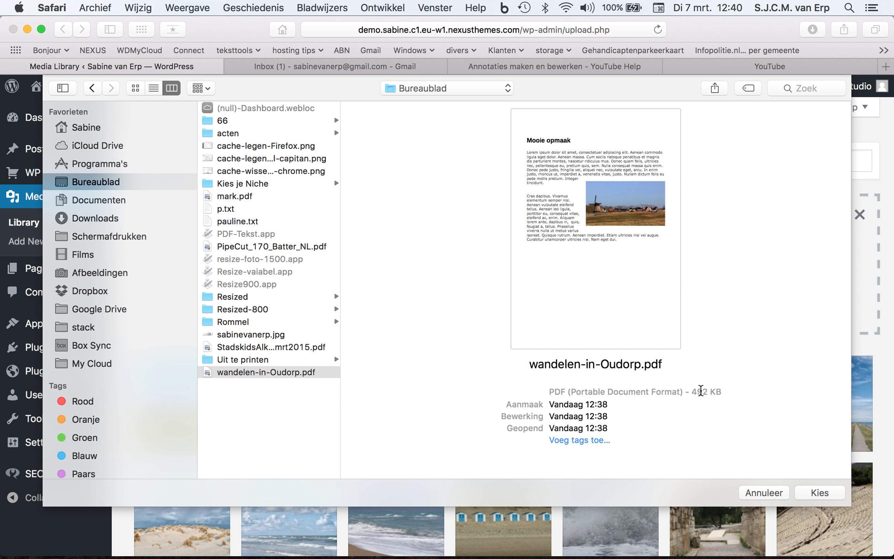
{"action": "left_click", "coordinate": [820, 494]}
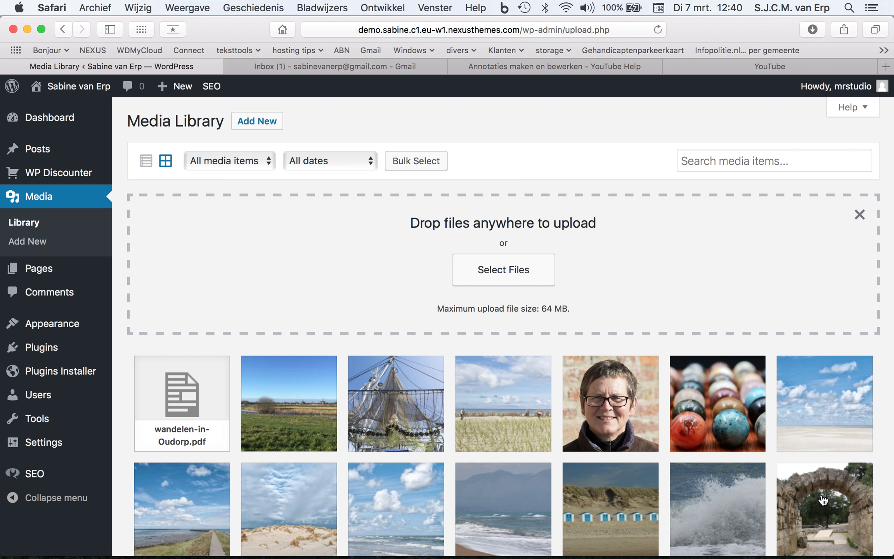
Copy the URL of wandelen-in-Oudorp.pdf from its attachment details and close the details
{"action": "left_click", "coordinate": [189, 393]}
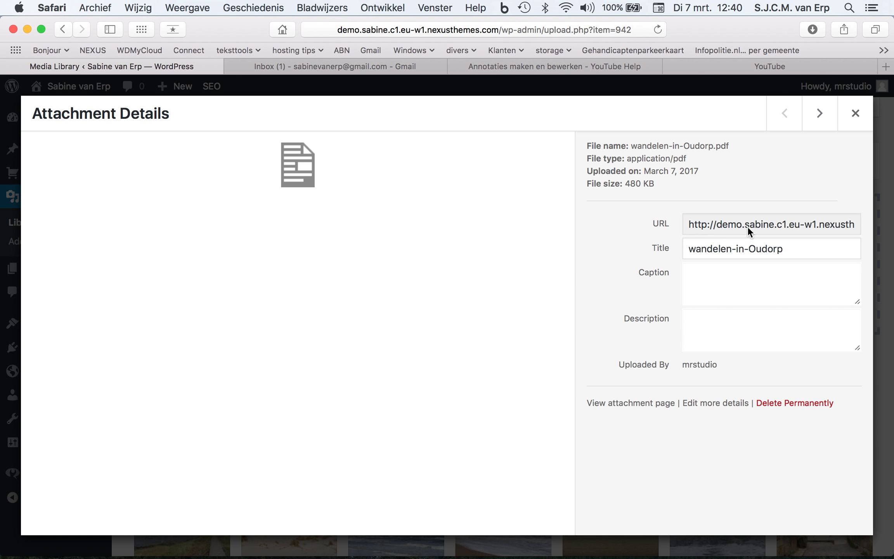
{"action": "left_click", "coordinate": [763, 222]}
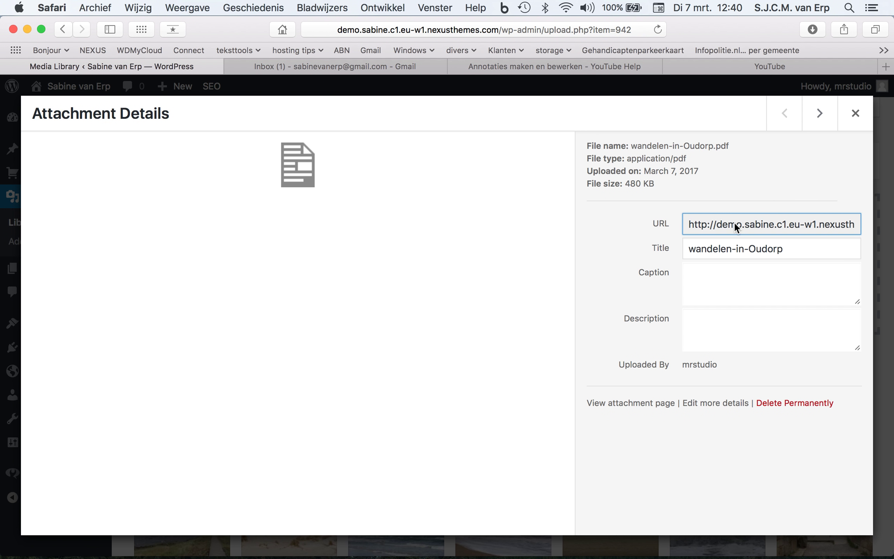
{"action": "key", "text": "super+a"}
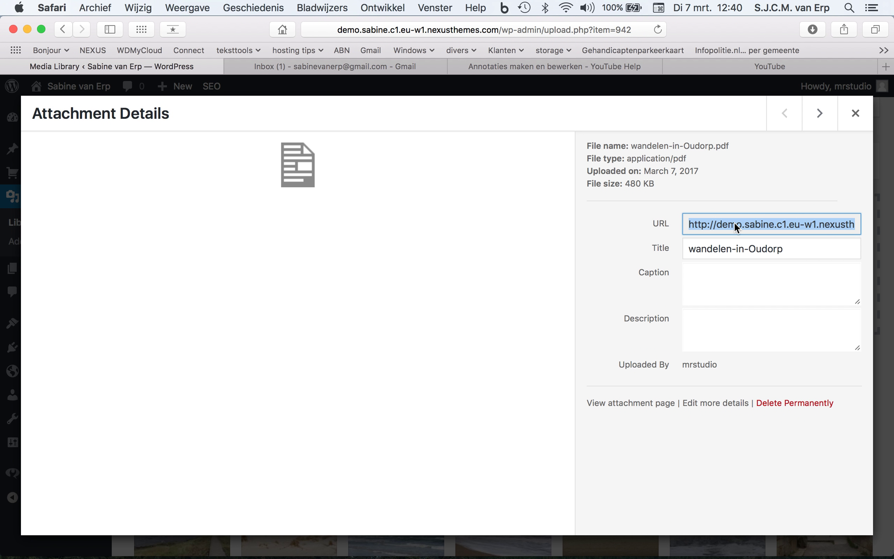
{"action": "key", "text": "super+c"}
{"action": "left_click", "coordinate": [855, 114]}
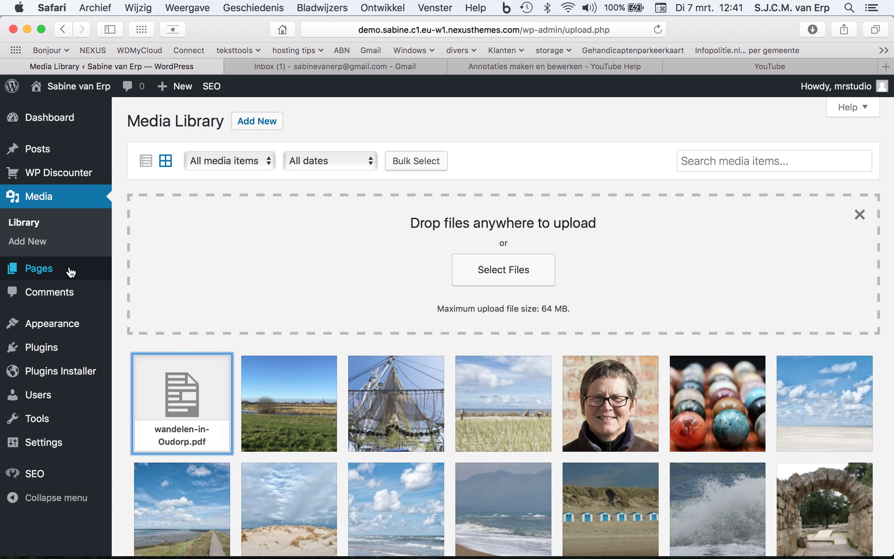
Open the Contact page for editing from the list of all pages
{"action": "mouse_move", "coordinate": [40, 271]}
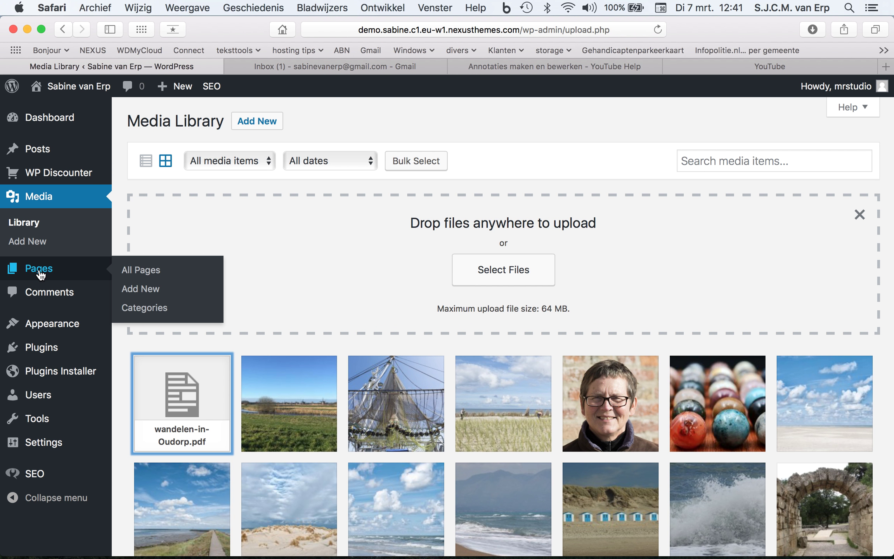
{"action": "left_click", "coordinate": [40, 271]}
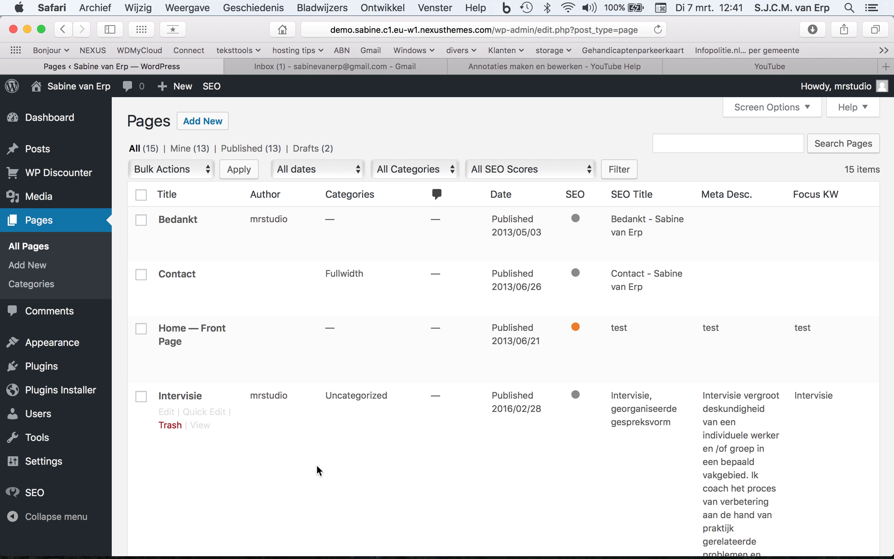
{"action": "left_click", "coordinate": [178, 275]}
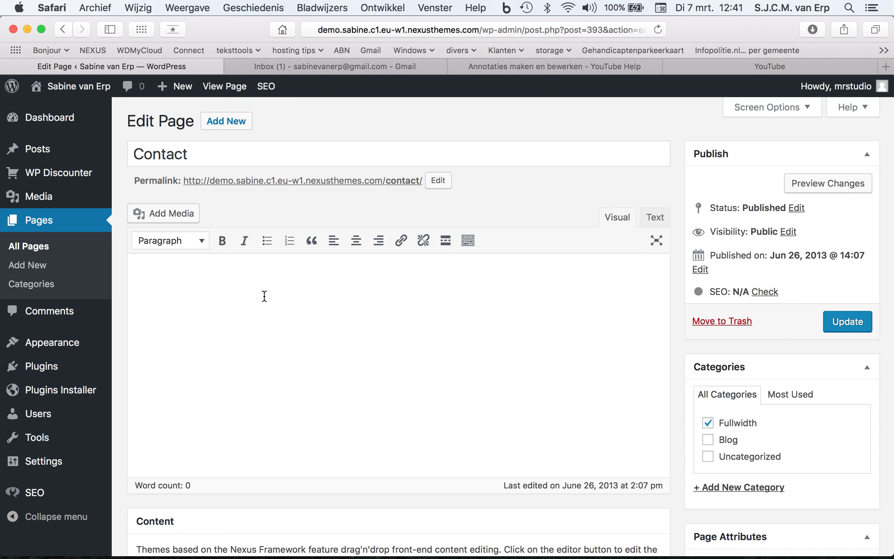
Try to link the word "link" in the page body to the copied PDF URL, set to open in a new tab
{"action": "type", "text": "link"}
{"action": "double_click", "coordinate": [145, 280]}
{"action": "left_click", "coordinate": [402, 242]}
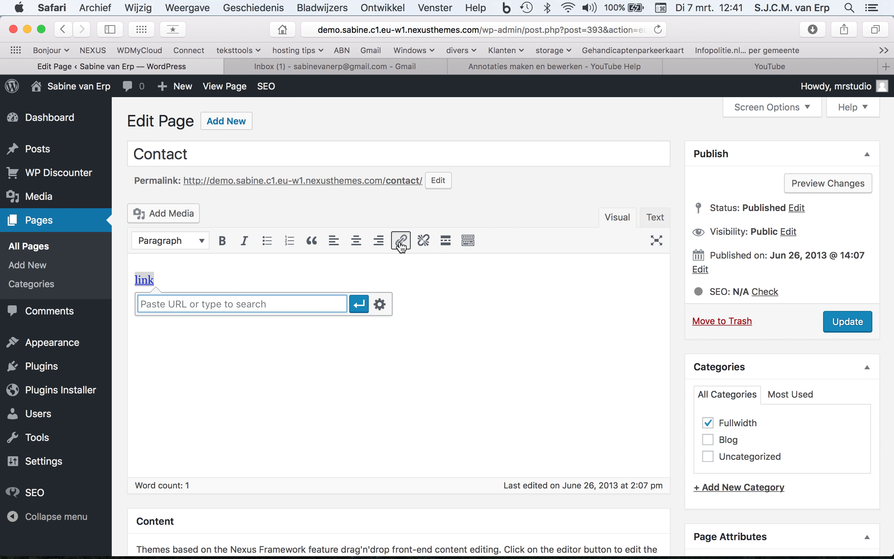
{"action": "key", "text": "super+v"}
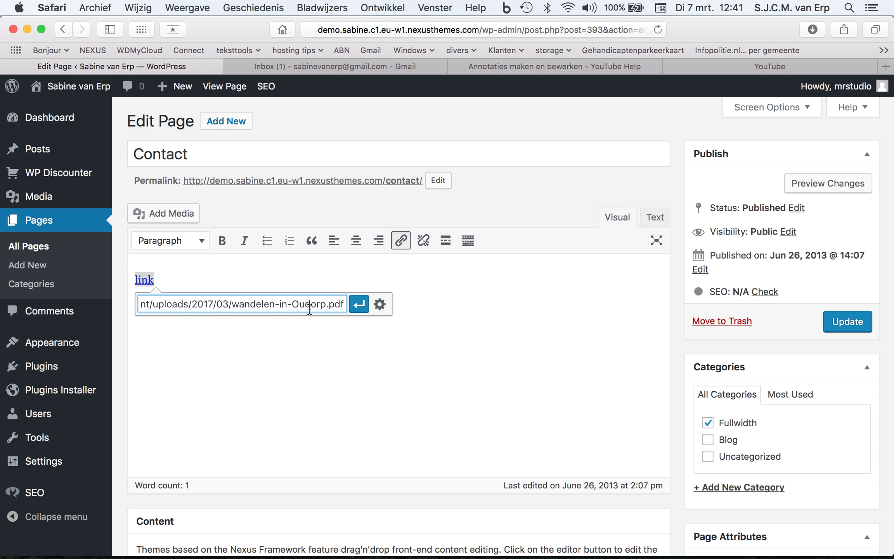
{"action": "left_click", "coordinate": [381, 307]}
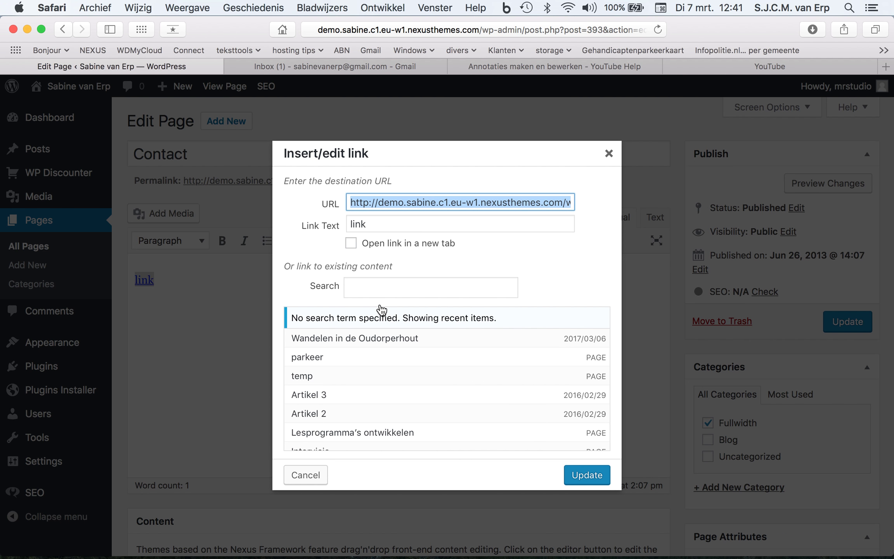
{"action": "left_click", "coordinate": [351, 244]}
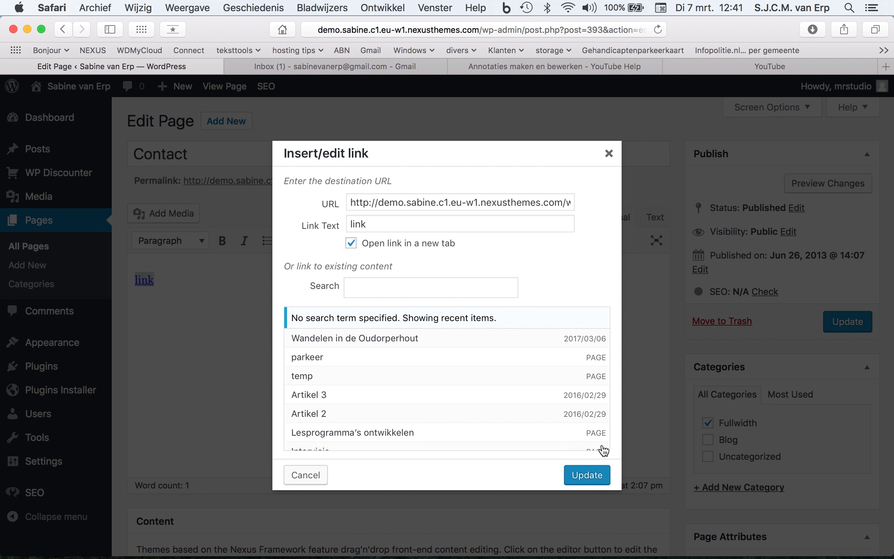
{"action": "left_click", "coordinate": [609, 153]}
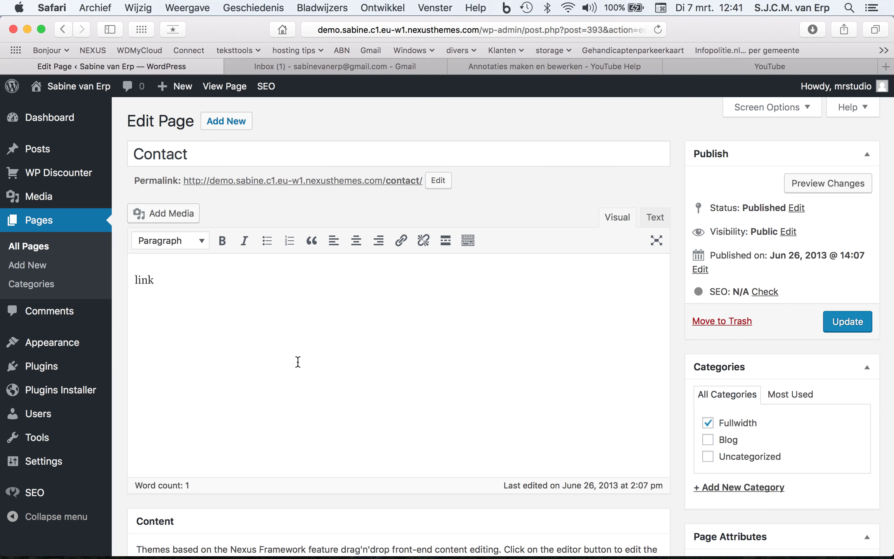
Delete the word "link" from the body of the Contact page
{"action": "double_click", "coordinate": [144, 282]}
{"action": "key", "text": "BackSpace"}
{"action": "left_click", "coordinate": [315, 145]}
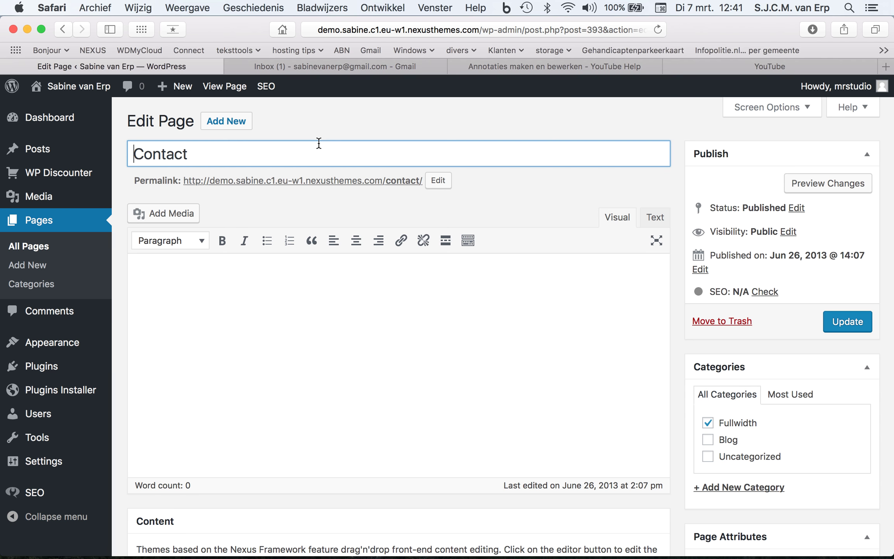
View the live Contact page, discarding the unsaved changes, and open its "Contact opnemen" text block for editing
{"action": "left_click", "coordinate": [224, 87]}
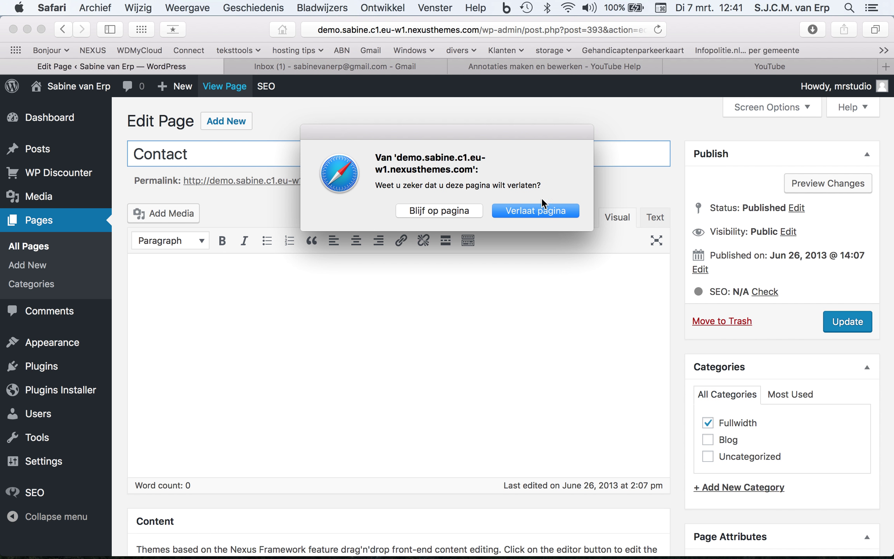
{"action": "left_click", "coordinate": [538, 211]}
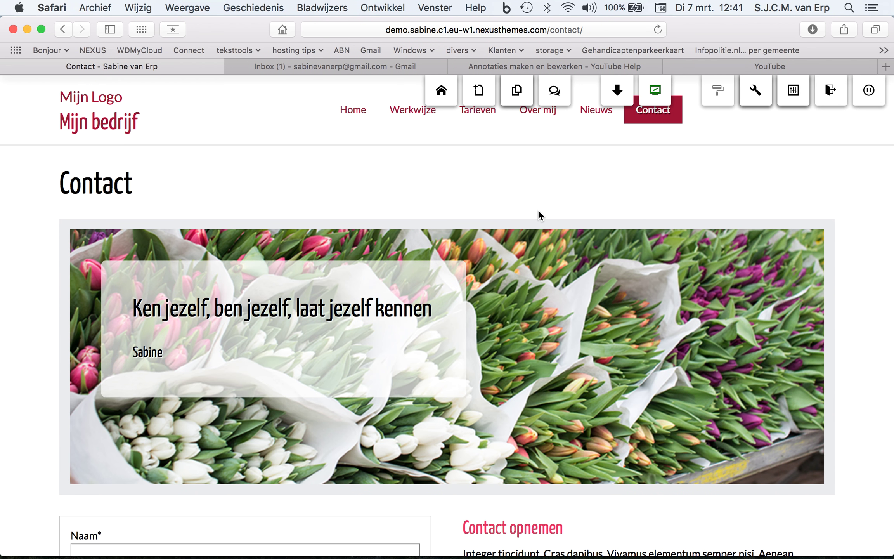
{"action": "scroll", "coordinate": [345, 254], "scroll_direction": "down", "scroll_amount": 6}
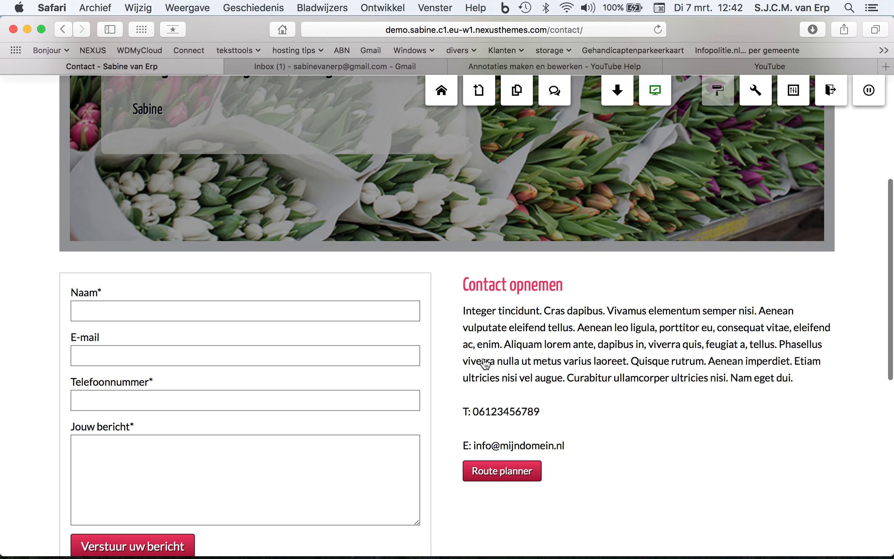
{"action": "scroll", "coordinate": [634, 340], "scroll_direction": "down", "scroll_amount": 1}
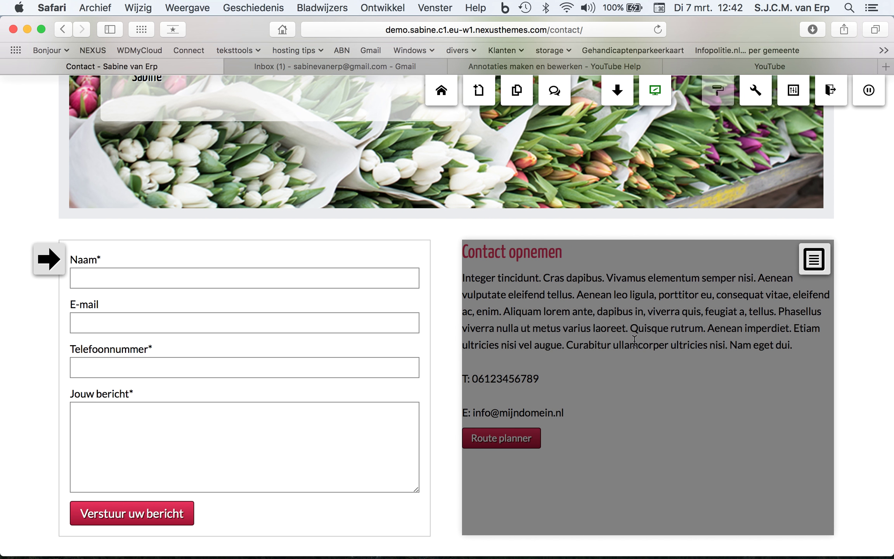
{"action": "mouse_move", "coordinate": [817, 263]}
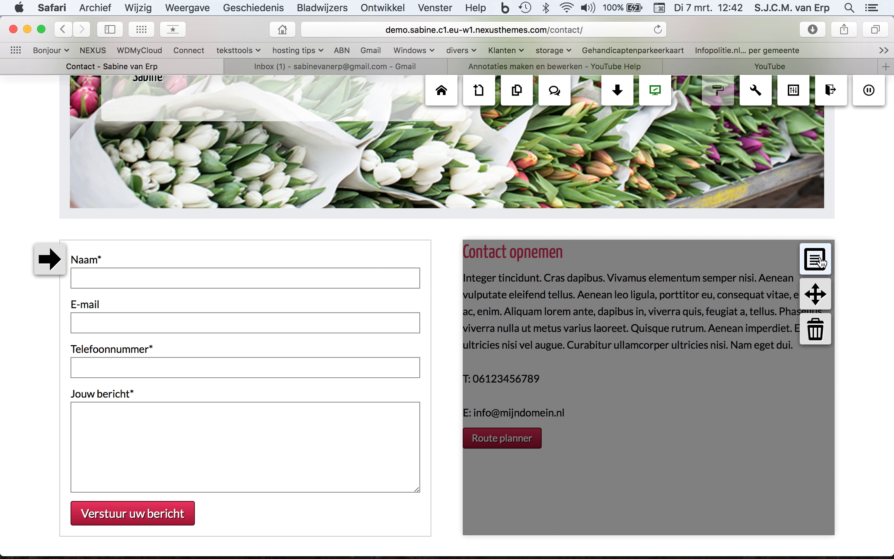
{"action": "left_click", "coordinate": [822, 263]}
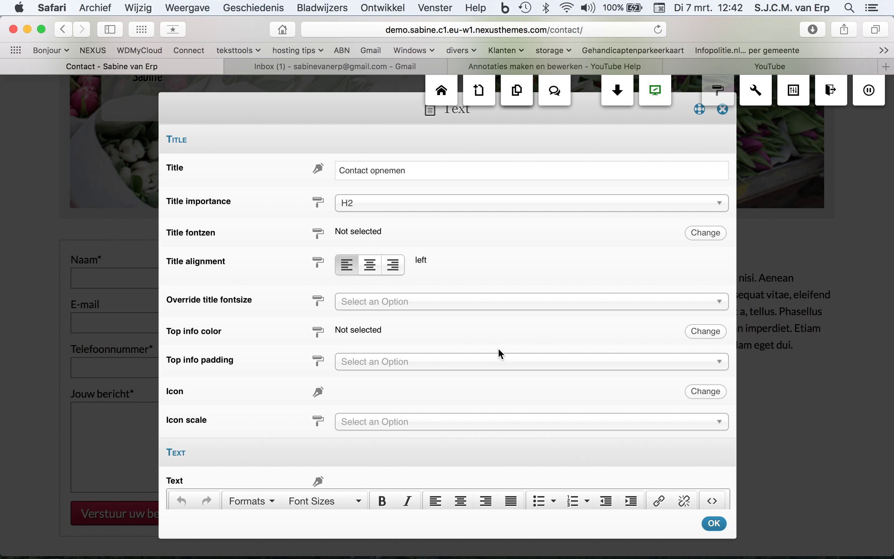
Add the line "Bekijk dit document" below the first paragraph of the block's text, with blank lines before the telephone line
{"action": "scroll", "coordinate": [498, 348], "scroll_direction": "down", "scroll_amount": 4}
{"action": "scroll", "coordinate": [498, 347], "scroll_direction": "down", "scroll_amount": 2}
{"action": "left_click", "coordinate": [638, 430]}
{"action": "key", "text": "Return"}
{"action": "key", "text": "Return"}
{"action": "key", "text": "Return"}
{"action": "left_click", "coordinate": [173, 446]}
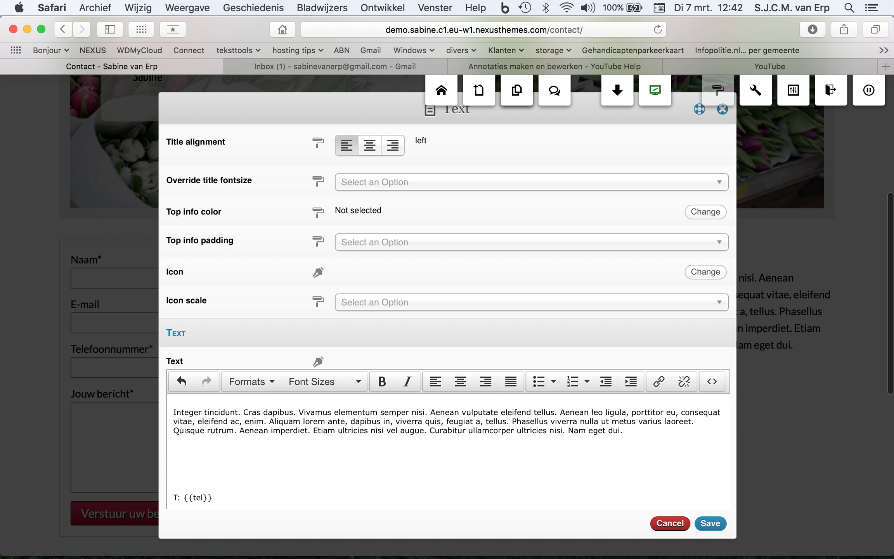
{"action": "type", "text": "Bekijk dit document"}
Turn "Bekijk dit document" into an external link to the copied wandelen-in-Oudorp.pdf URL, with New window as target, and save the link
{"action": "left_click_drag", "start_coordinate": [258, 448], "coordinate": [168, 446]}
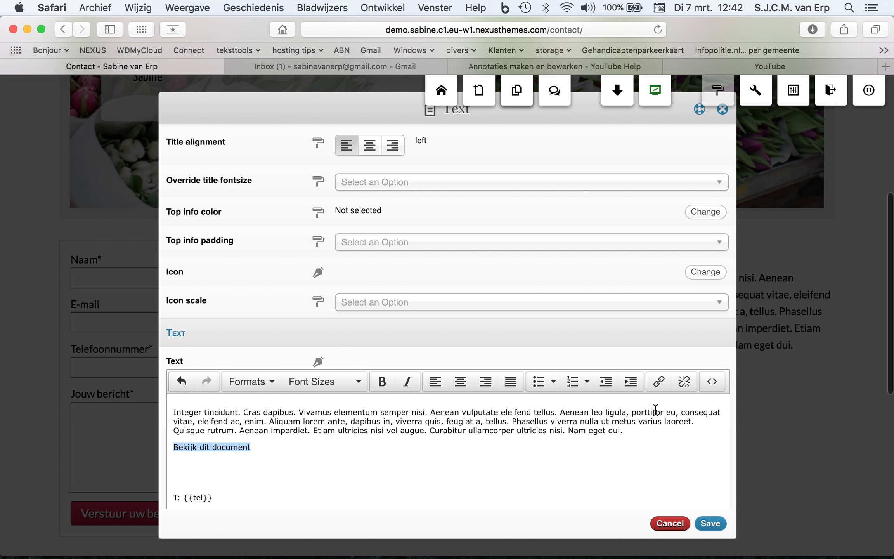
{"action": "left_click", "coordinate": [658, 383]}
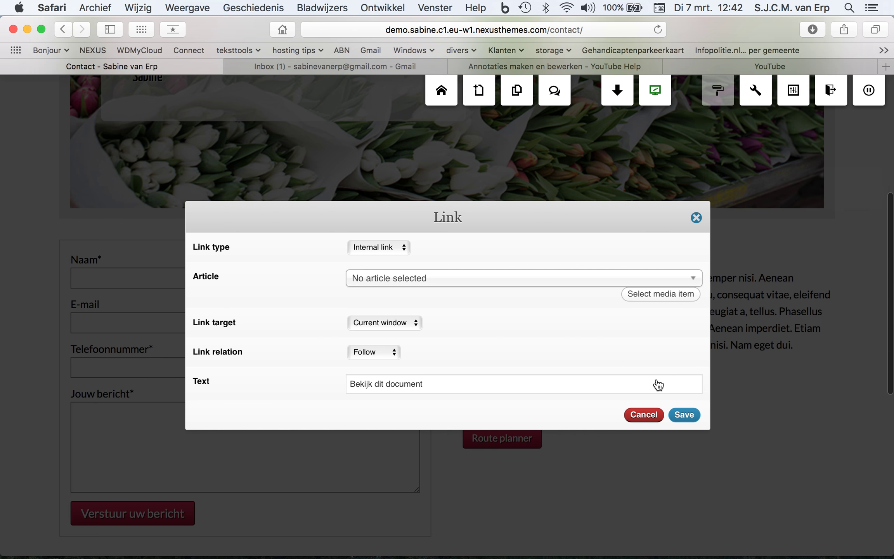
{"action": "left_click", "coordinate": [407, 249]}
{"action": "left_click", "coordinate": [382, 261]}
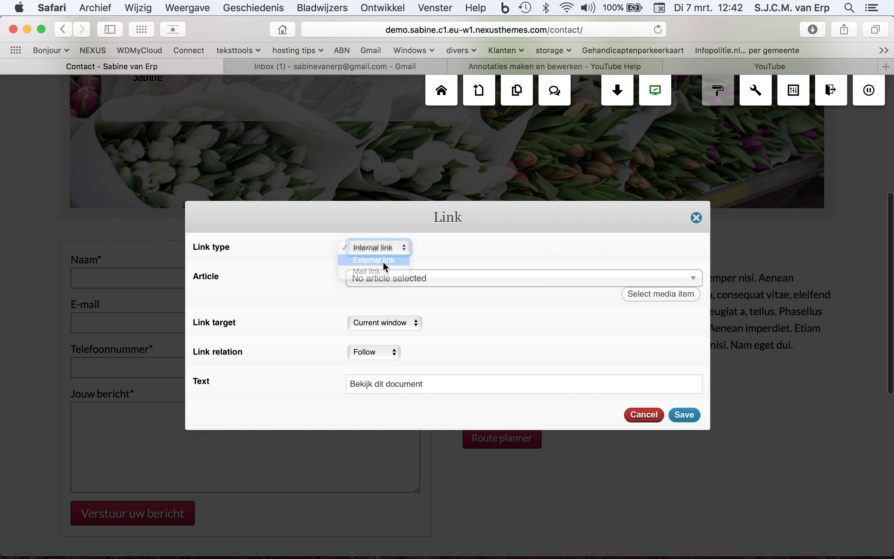
{"action": "left_click", "coordinate": [391, 286]}
{"action": "left_click_drag", "start_coordinate": [392, 286], "coordinate": [335, 286]}
{"action": "type", "text": "http://demo.sabine.c1.eu-w1.nexusthemes.com/wp-content/uploads/2017/03/wandelen-in-Oudorp.pdf"}
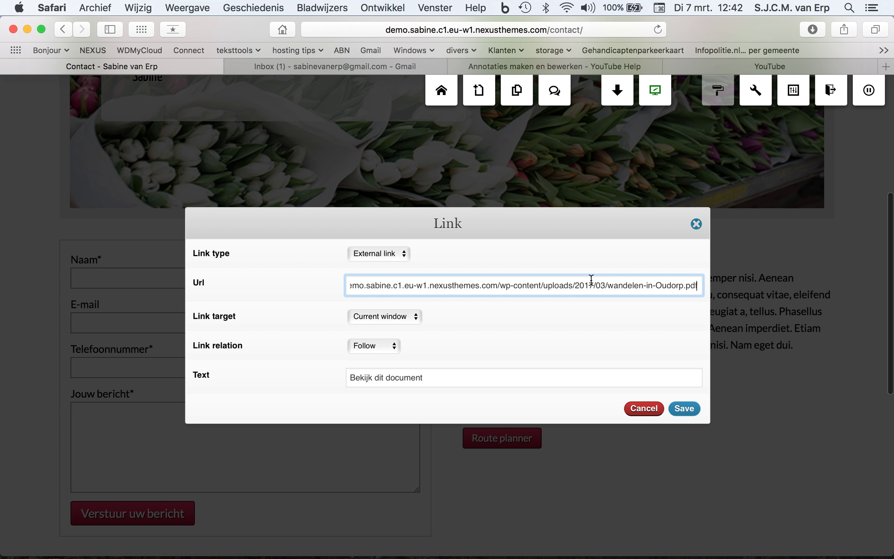
{"action": "left_click", "coordinate": [418, 315]}
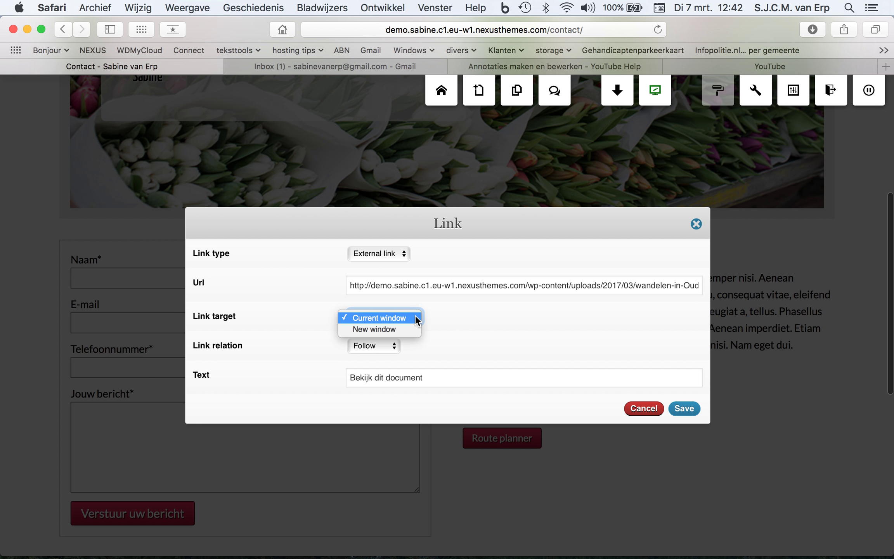
{"action": "left_click", "coordinate": [390, 330]}
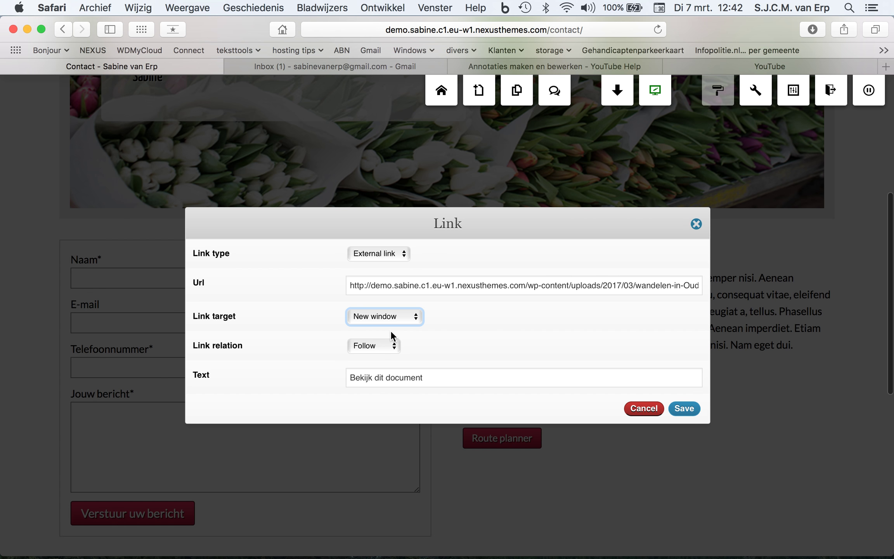
{"action": "left_click", "coordinate": [684, 409]}
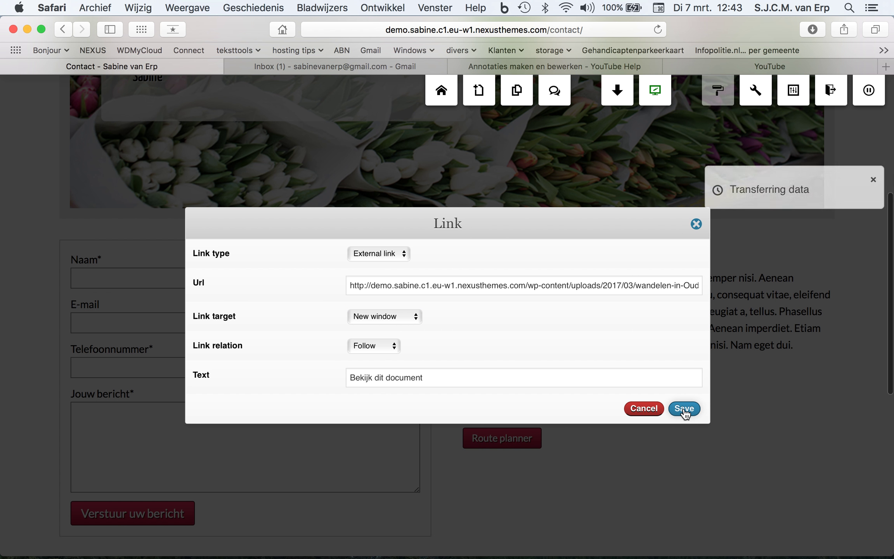
Save the "Contact opnemen" text block and hide the front-end editing tools on the Contact page
{"action": "scroll", "coordinate": [685, 414], "scroll_direction": "down", "scroll_amount": 8}
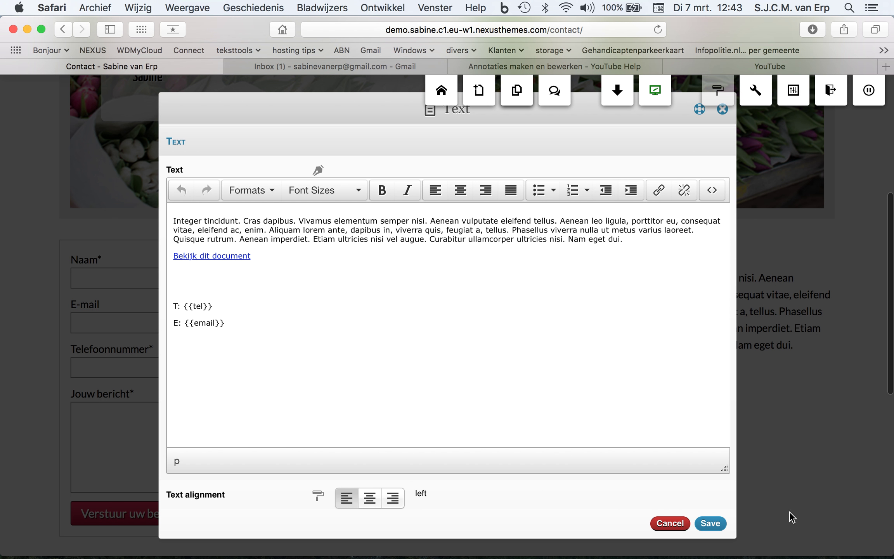
{"action": "left_click", "coordinate": [711, 522]}
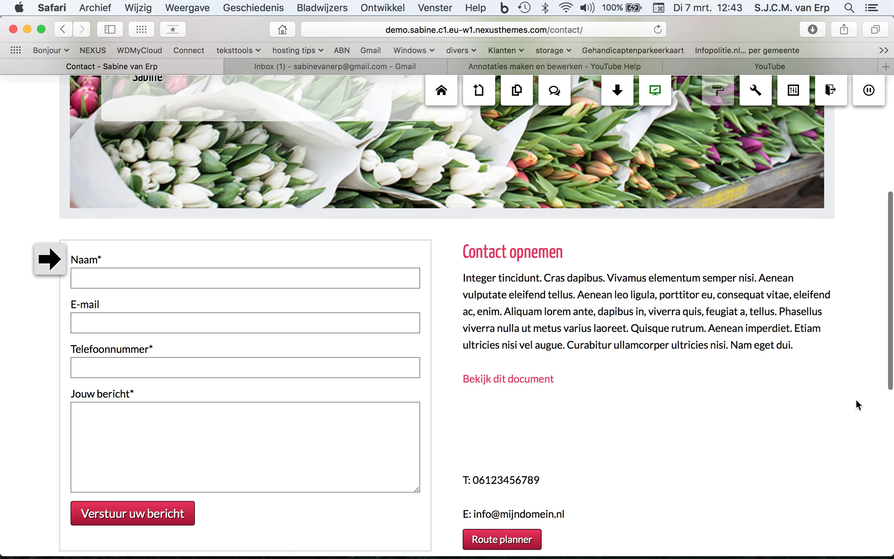
{"action": "key", "text": "Escape"}
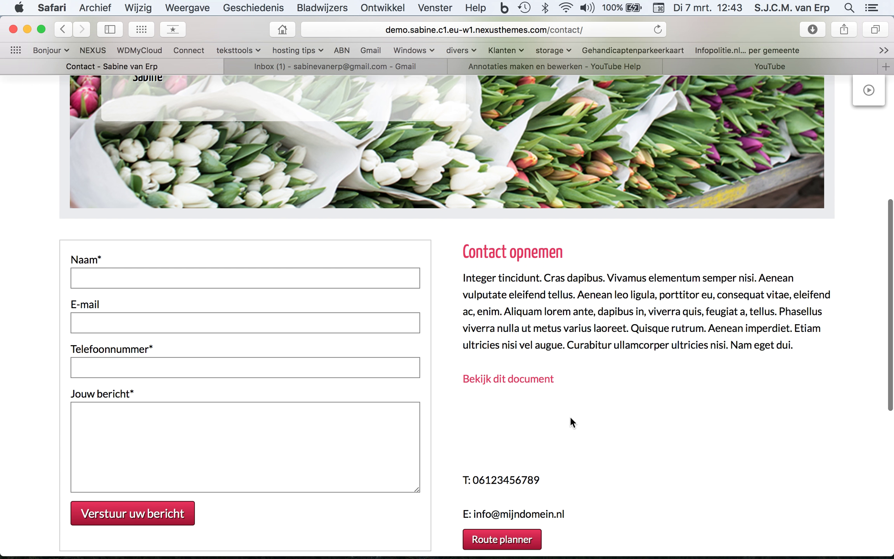
Test the "Bekijk dit document" link by looking through the opened PDF, and return to the Contact page
{"action": "left_click", "coordinate": [505, 386]}
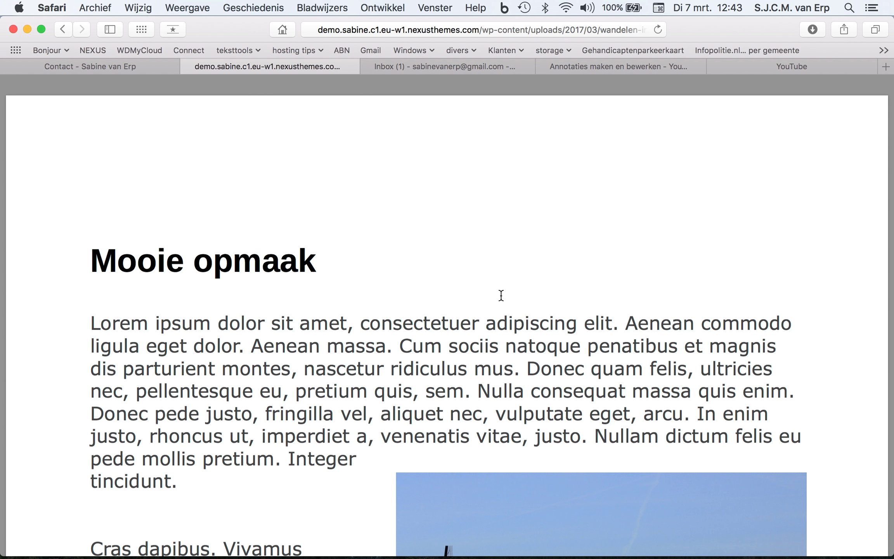
{"action": "scroll", "coordinate": [499, 295], "scroll_direction": "down", "scroll_amount": 7}
{"action": "scroll", "coordinate": [501, 295], "scroll_direction": "down", "scroll_amount": 8}
{"action": "scroll", "coordinate": [501, 296], "scroll_direction": "up", "scroll_amount": 8}
{"action": "scroll", "coordinate": [501, 295], "scroll_direction": "up", "scroll_amount": 7}
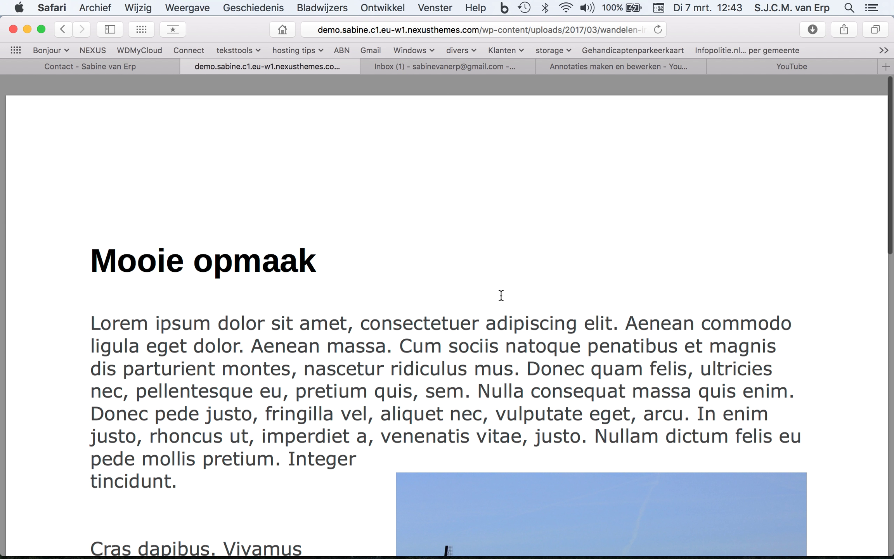
{"action": "left_click", "coordinate": [131, 65]}
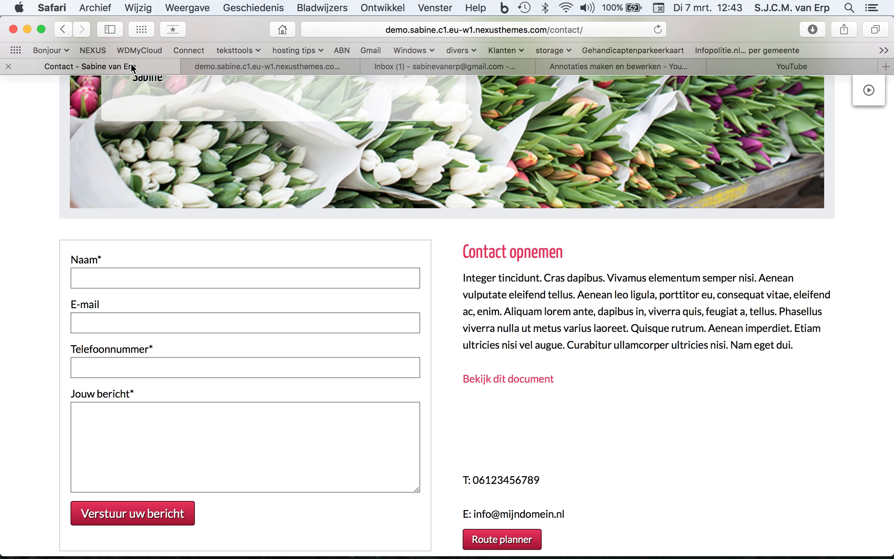
{"action": "mouse_move", "coordinate": [547, 551]}
{"action": "left_click", "coordinate": [515, 546]}
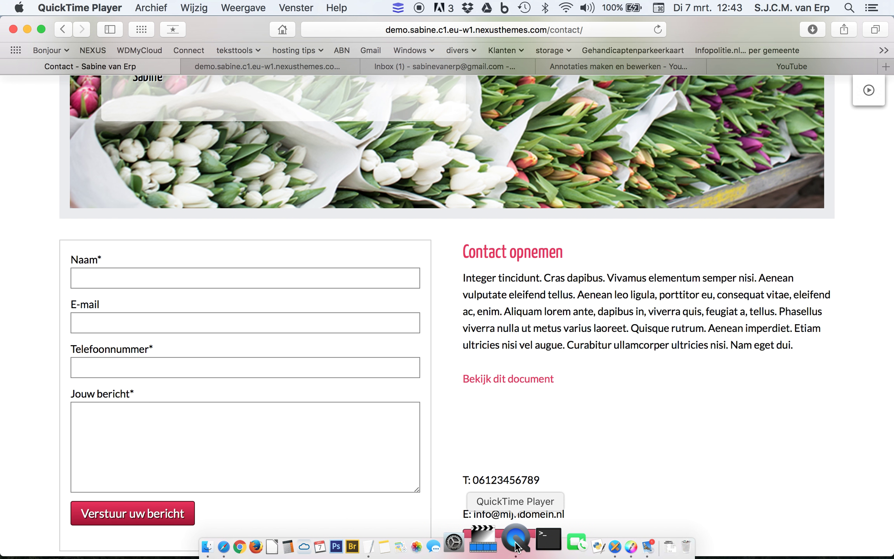